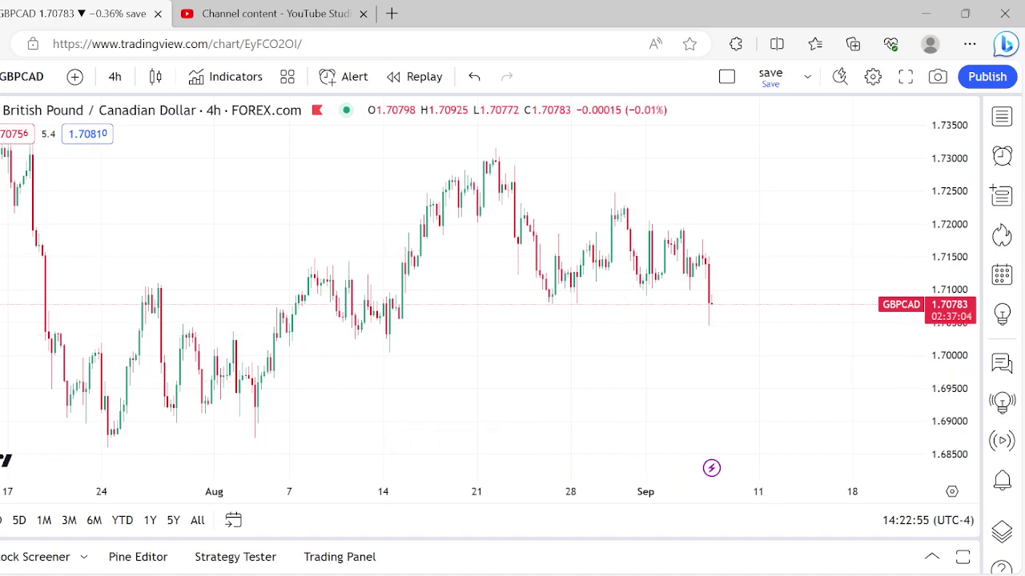
Step: Switch from the TradingView GBPCAD 4h chart to the Discord window with Alt+Tab
key("alt+Tab")
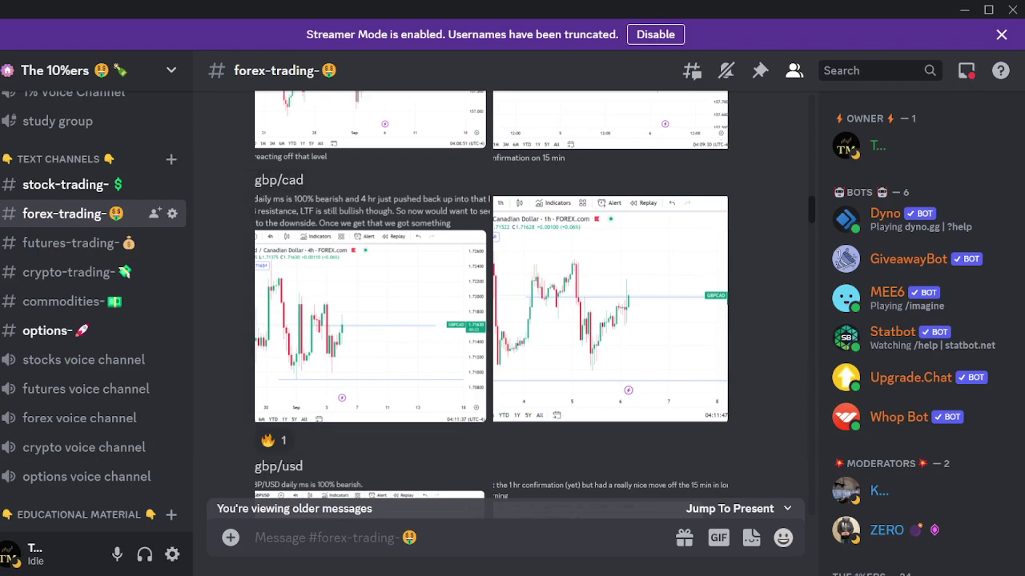
Step: Dismiss the Streamer Mode notice and view the posted GBP/CAD 4h chart image enlarged, twice
left_click(1001, 33)
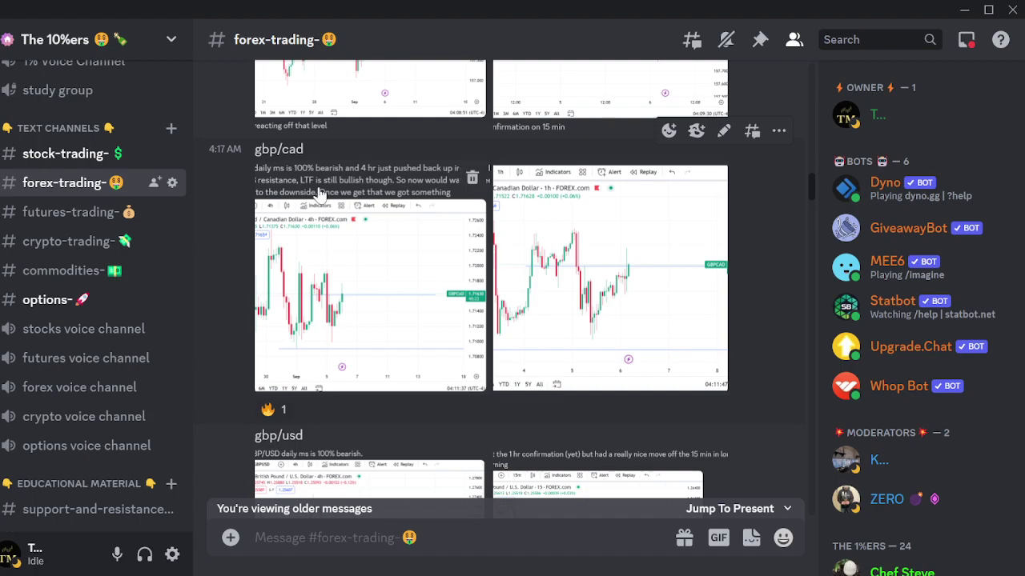
left_click(375, 216)
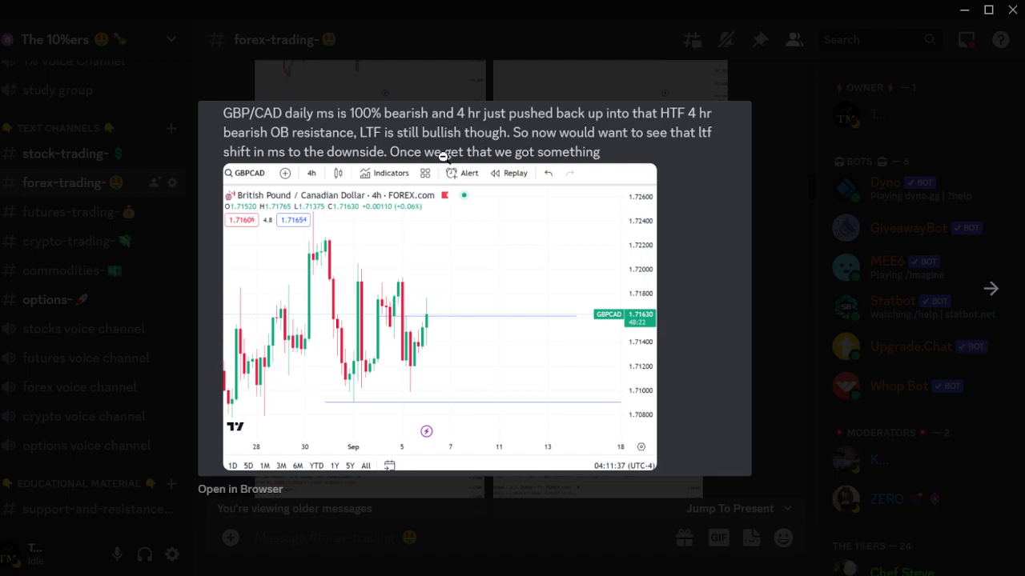
left_click(514, 75)
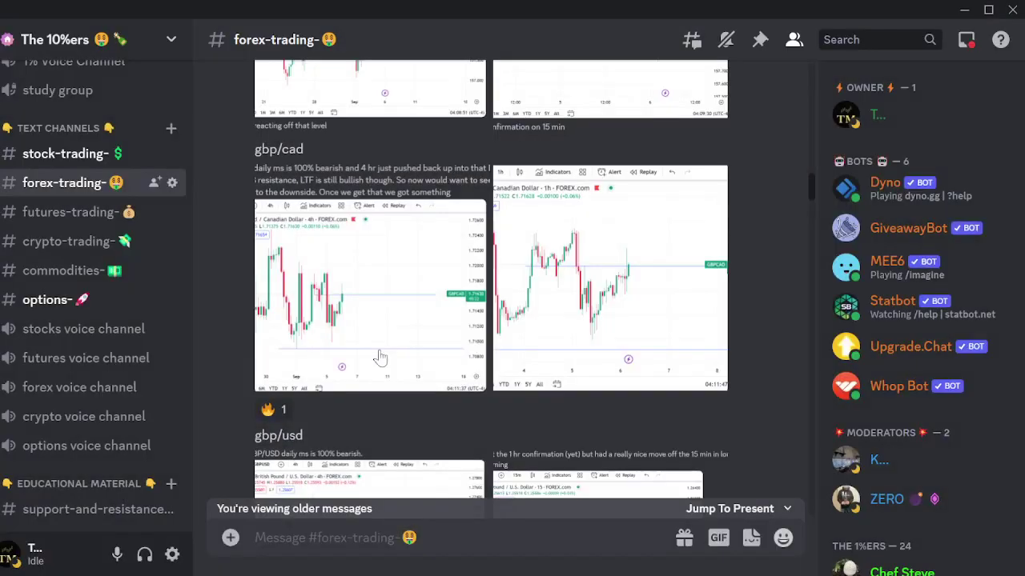
left_click(341, 346)
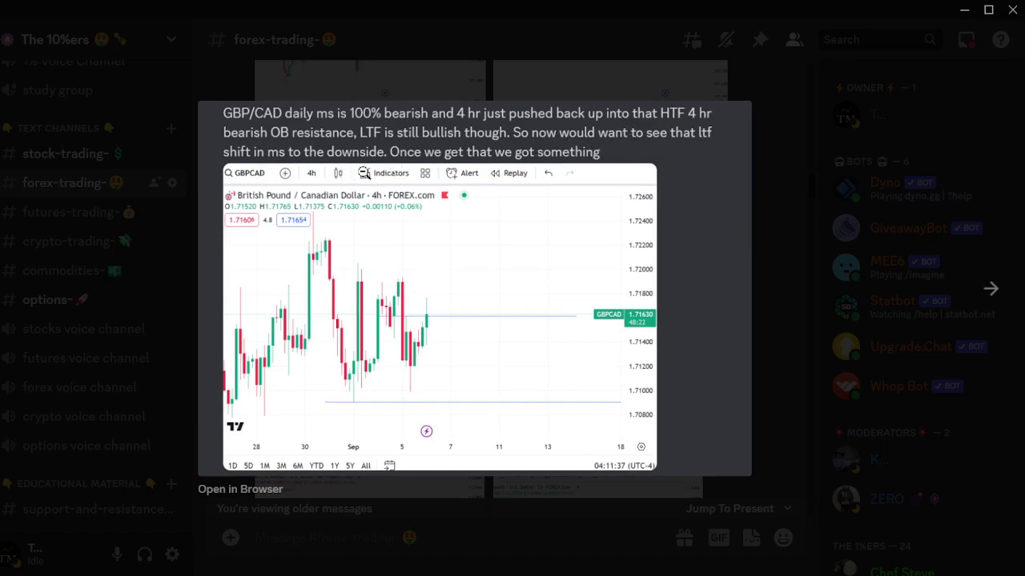
left_click(522, 67)
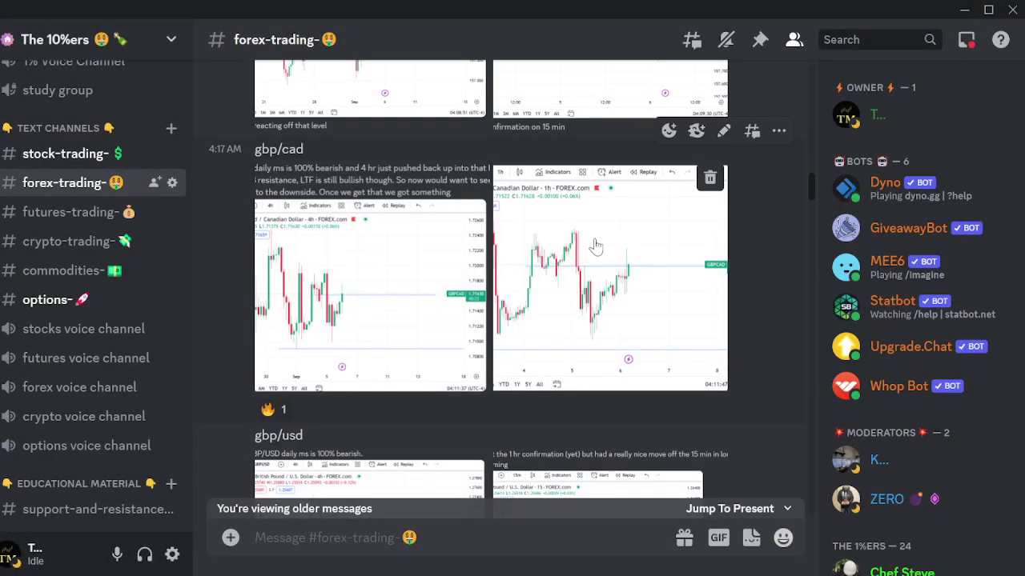
Step: Enlarge the shared GBPCAD 1h chart screenshot in Discord, then close it
left_click(596, 277)
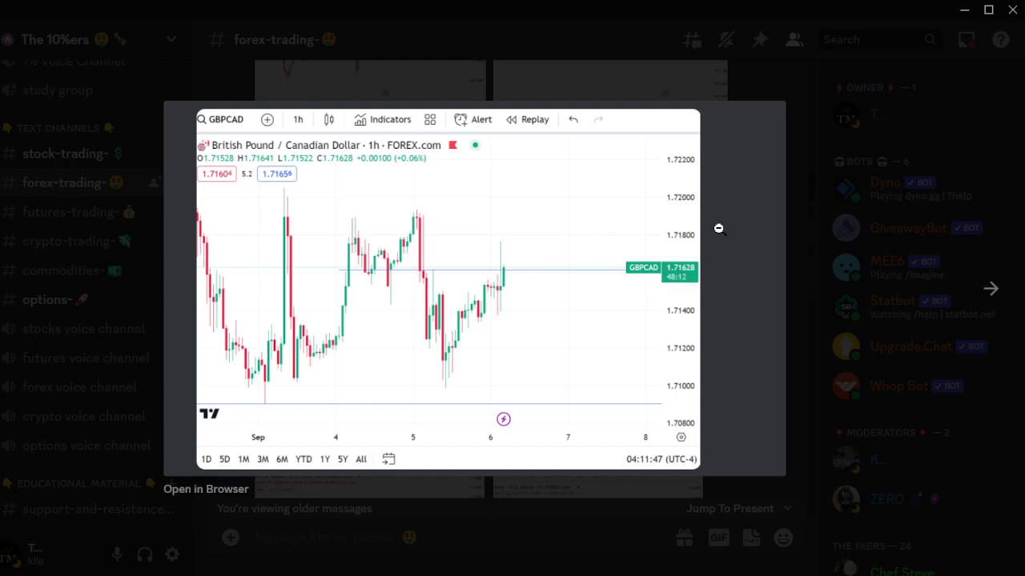
left_click(759, 217)
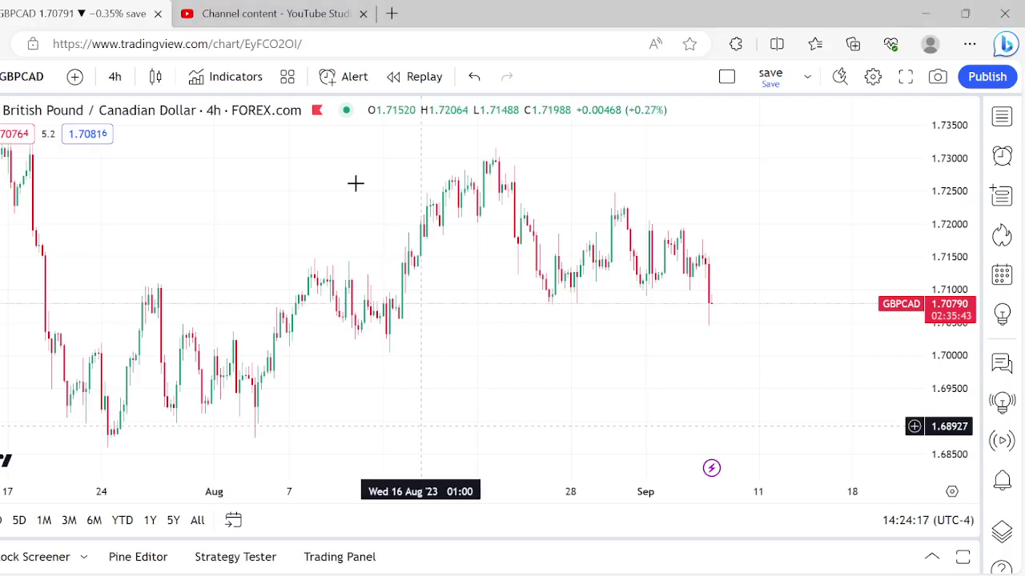
Step: Zoom the GBPCAD 4h chart in on the late-August to early-September candles
scroll(199, 263, "right", 5)
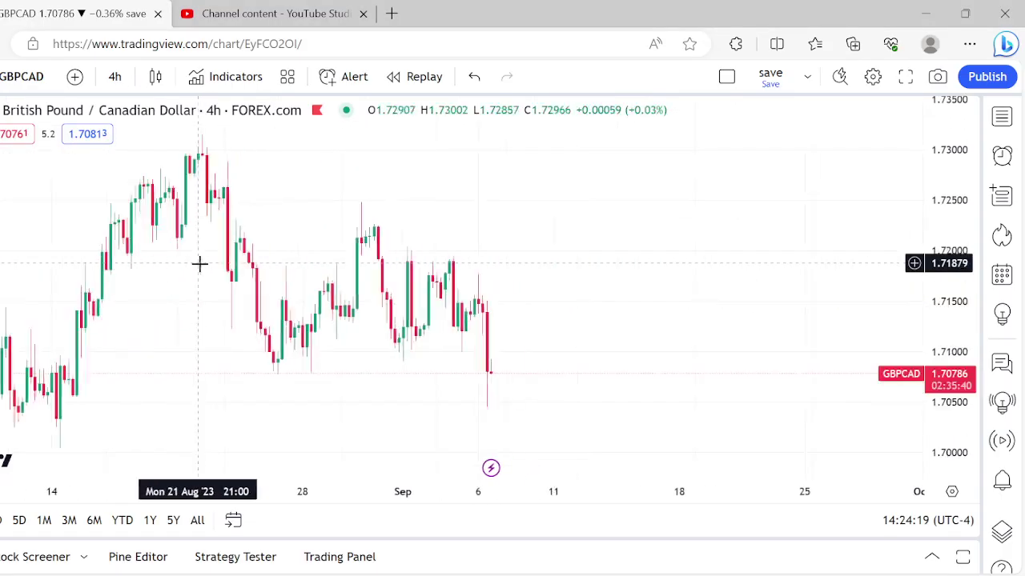
scroll(199, 263, "up", 2)
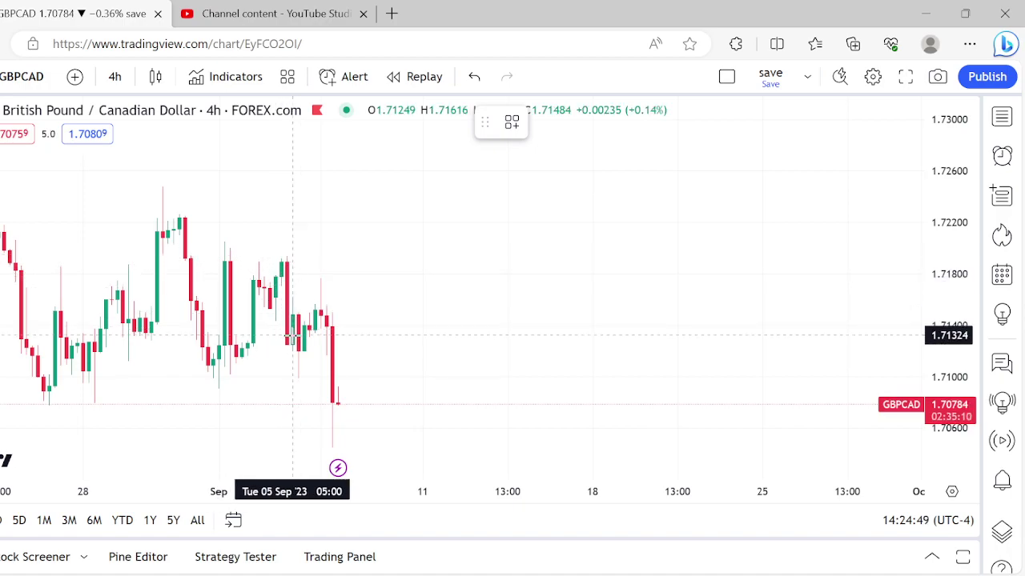
Step: Draw a horizontal resistance line at about 1.7162 from the 4 Sep candles, then reselect it to check
left_click(259, 298)
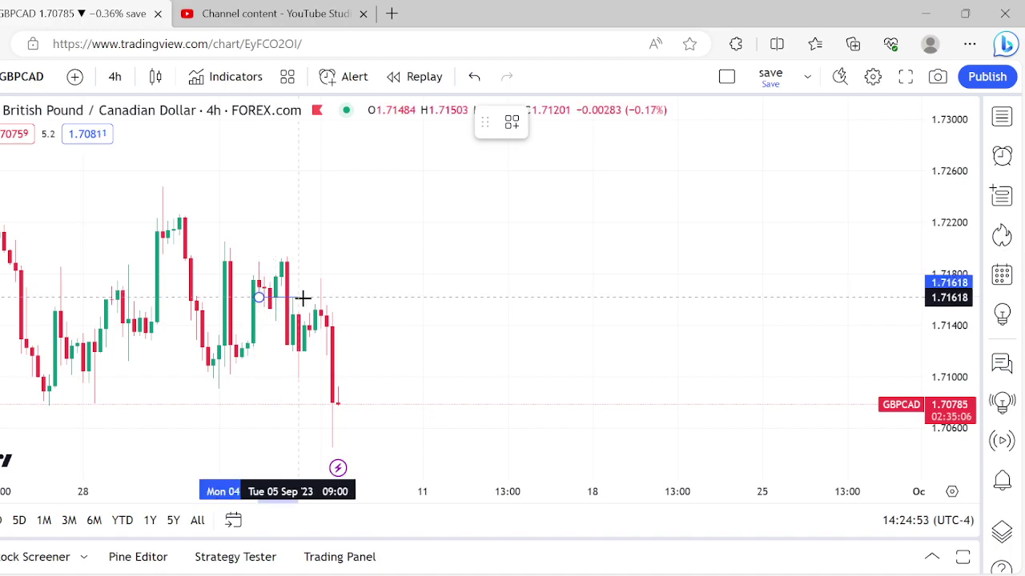
left_click(469, 297)
left_click(407, 236)
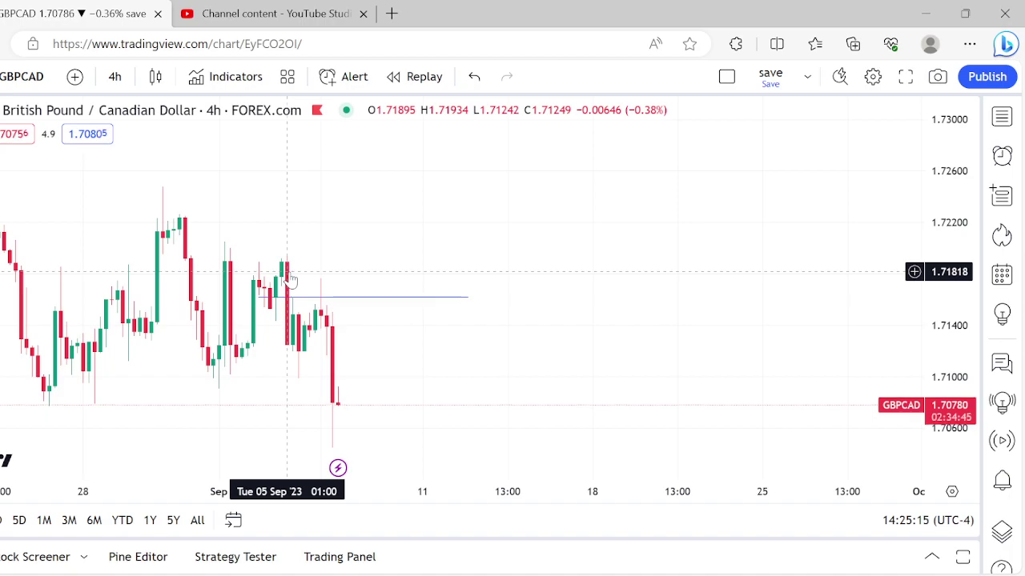
left_click(320, 299)
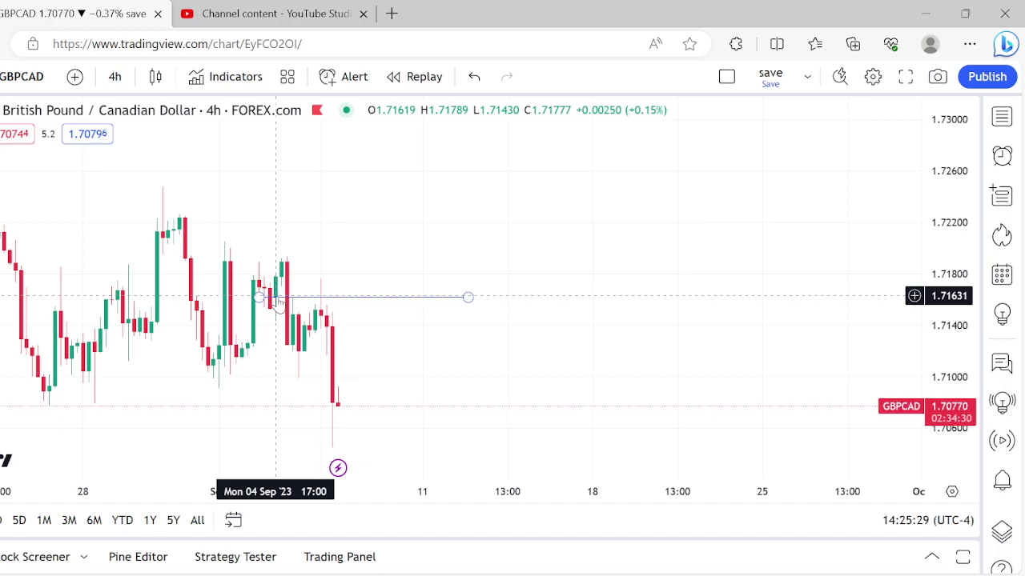
Step: Switch the GBPCAD chart to the 1 hour timeframe, keeping the resistance line
left_click(118, 77)
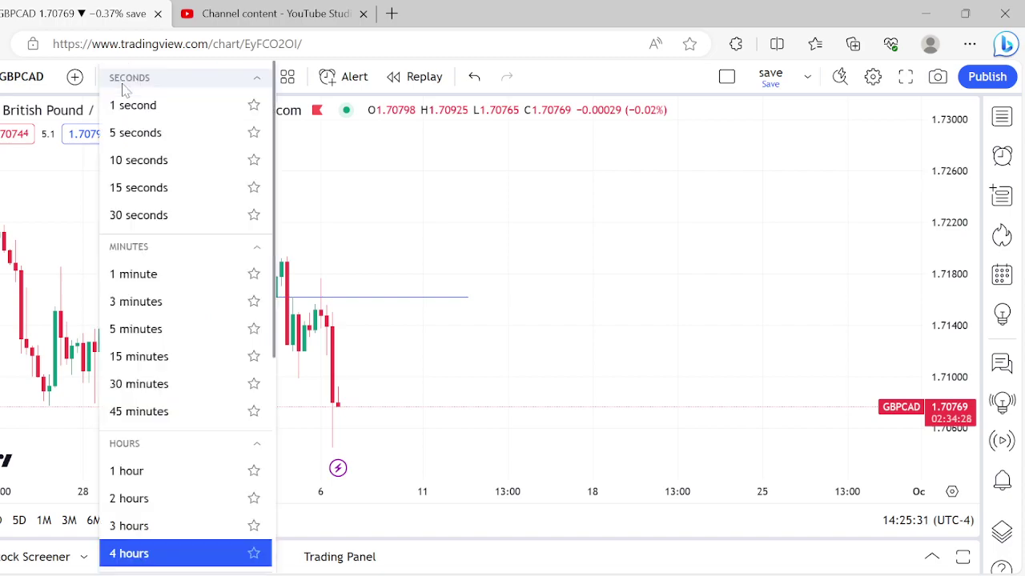
left_click(128, 471)
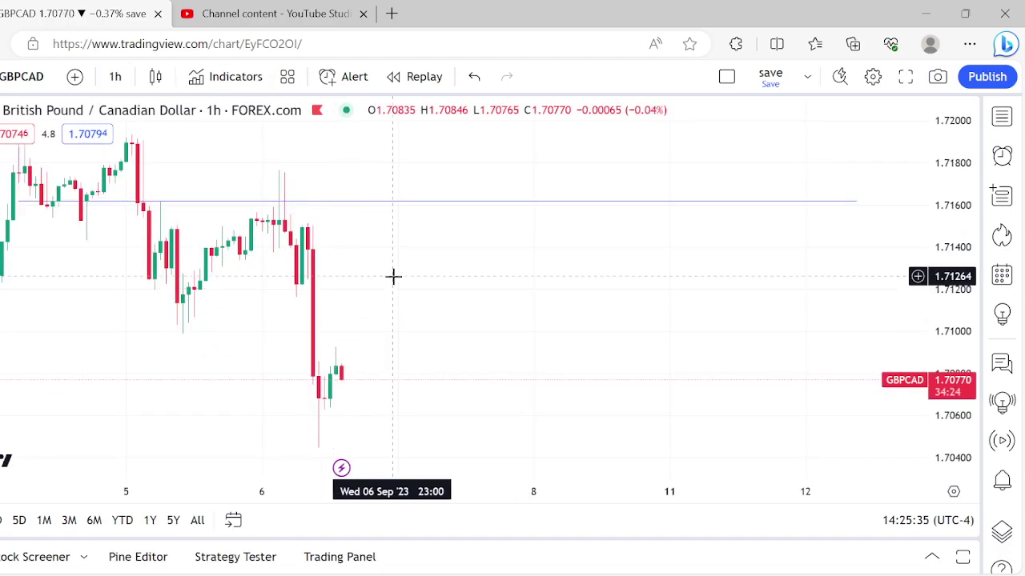
scroll(393, 277, "left", 5)
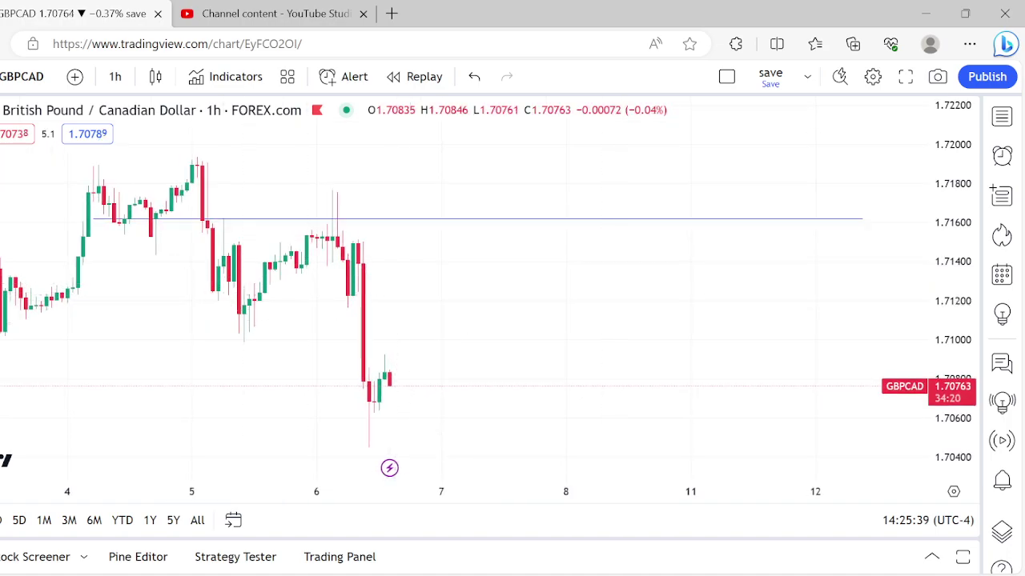
Step: Glance at the Discord trading channel, then return to the 1h TradingView chart
left_click(636, 573)
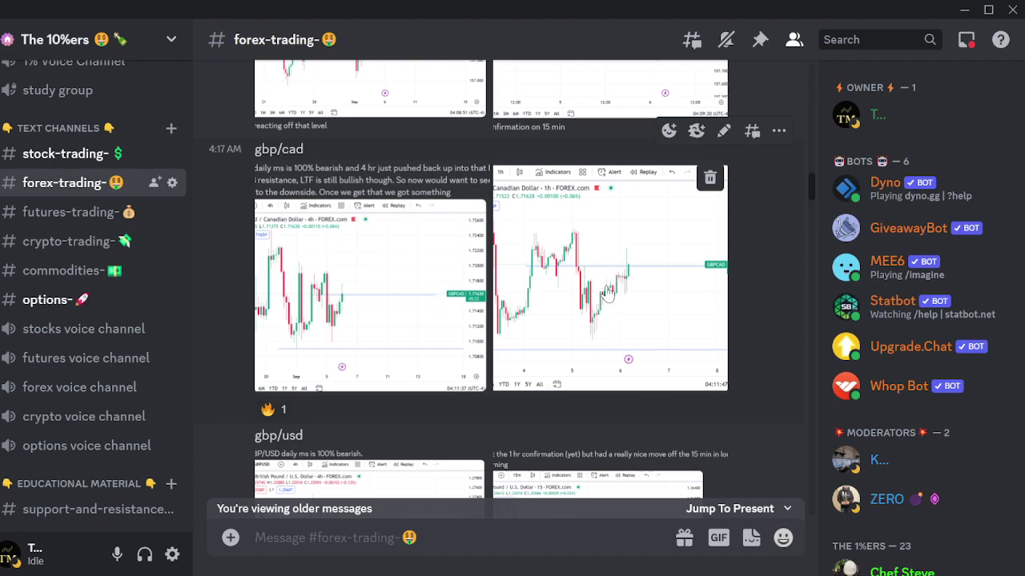
key("alt+Tab")
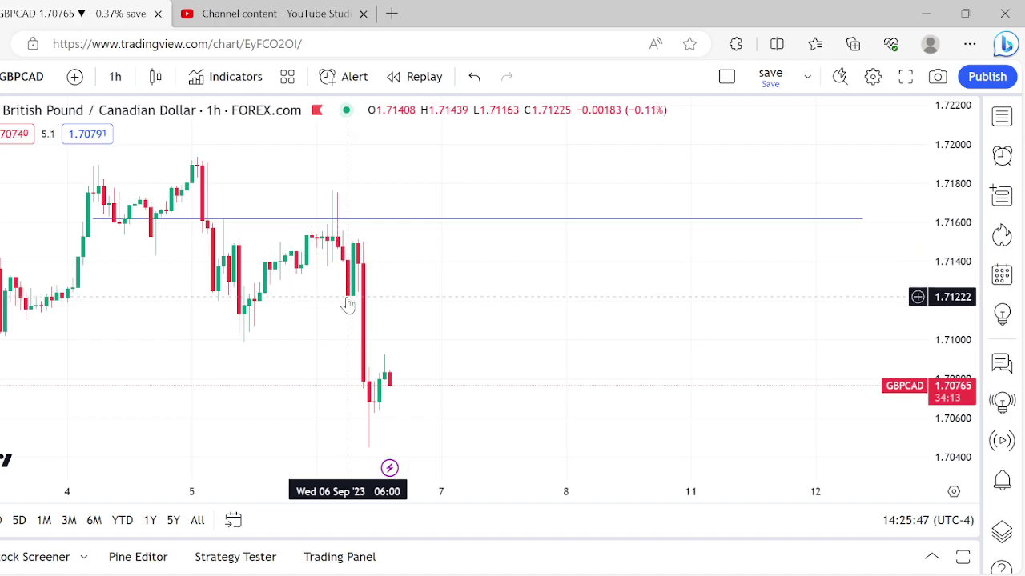
scroll(348, 303, "up", 2)
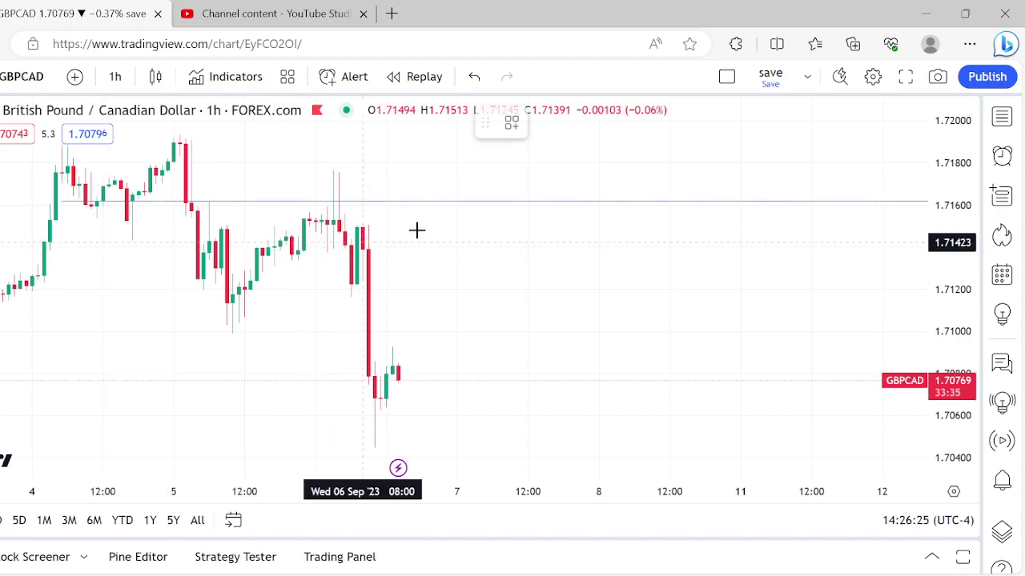
Step: Draw a thin pink order-block rectangle near 1.7145 from the 6 Sep candle to 7 Sep
left_click(328, 234)
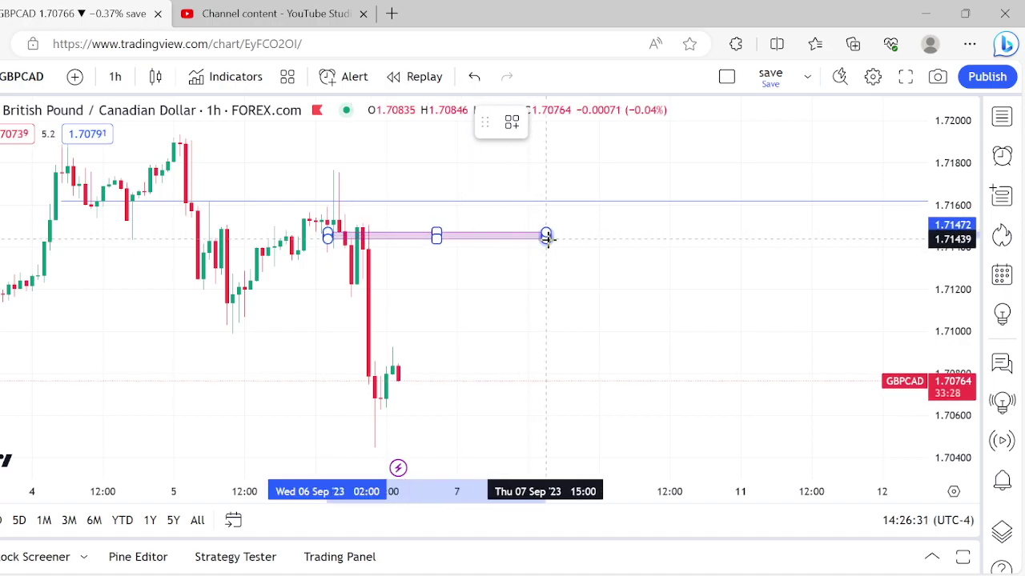
left_click(547, 236)
left_click(228, 211)
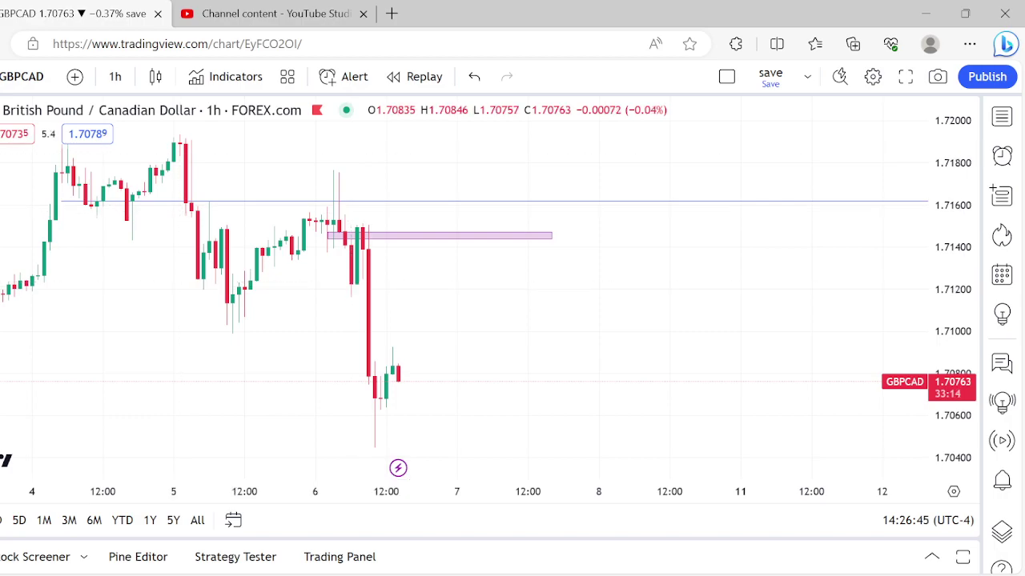
left_click(312, 170)
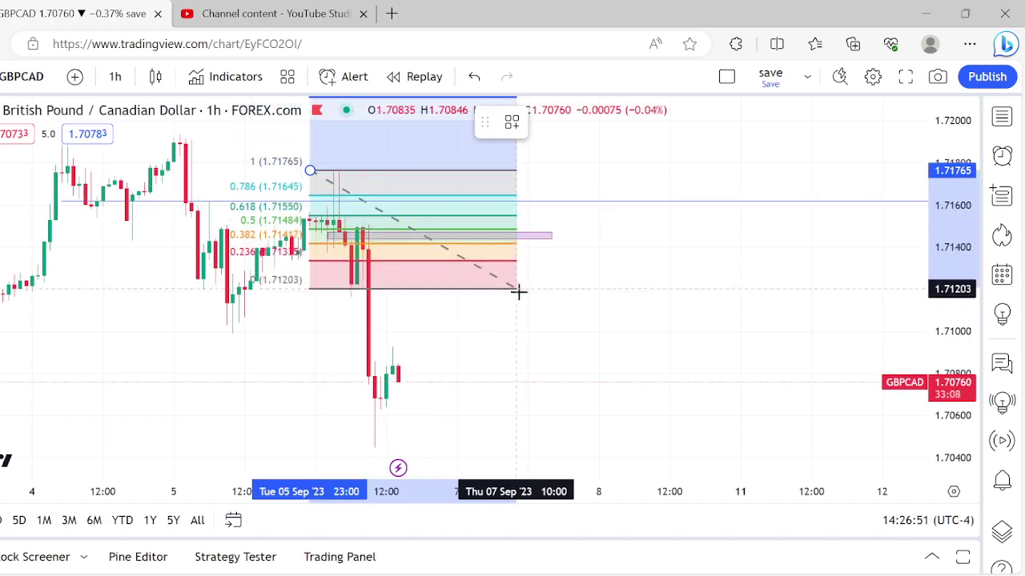
left_click(546, 296)
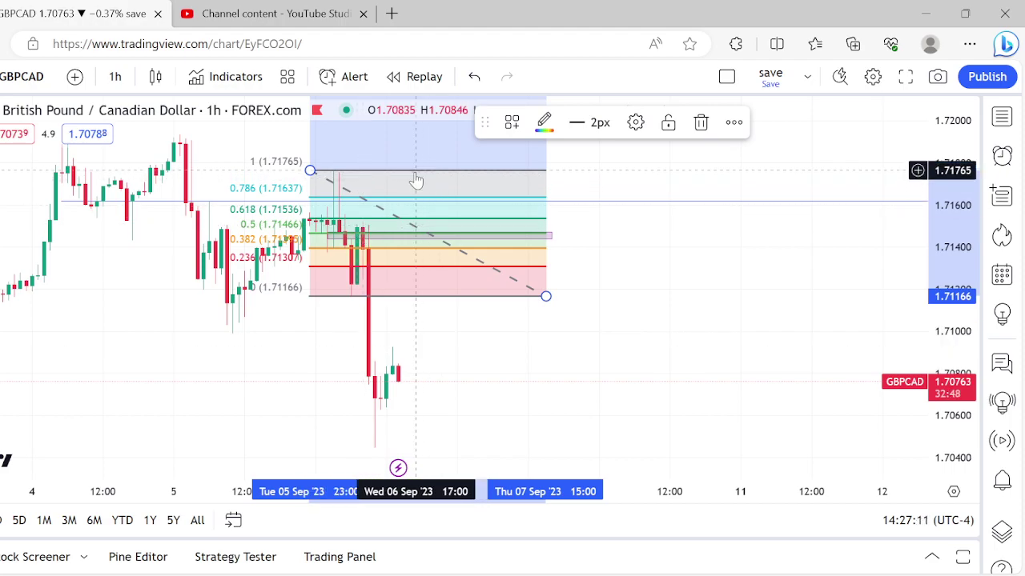
left_click(701, 124)
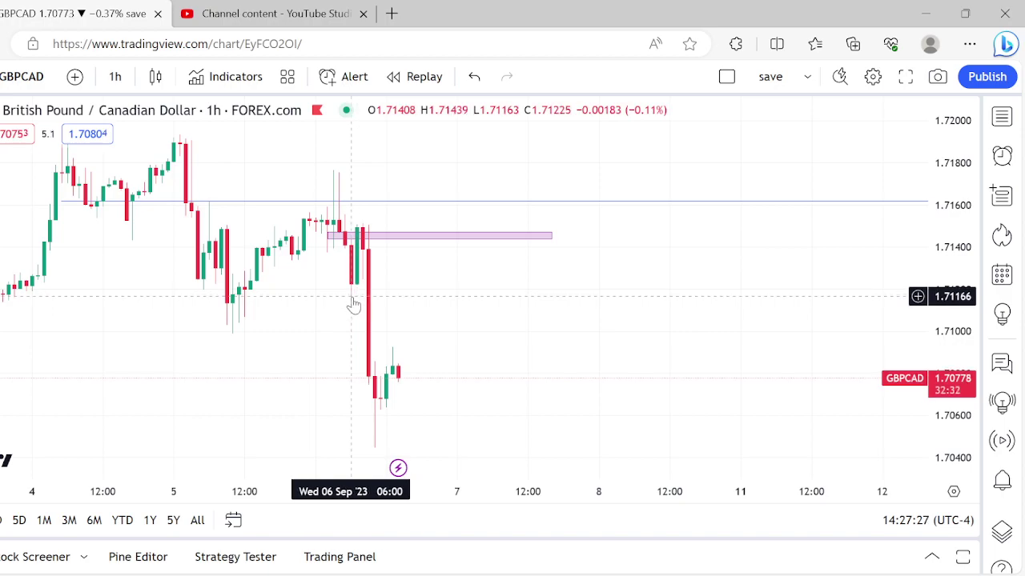
Step: Zoom the 1h chart out so price near 1.7076 shows below the 1.716 line and order block
scroll(353, 297, "down", 1)
scroll(353, 300, "down", 2)
scroll(352, 296, "up", 1)
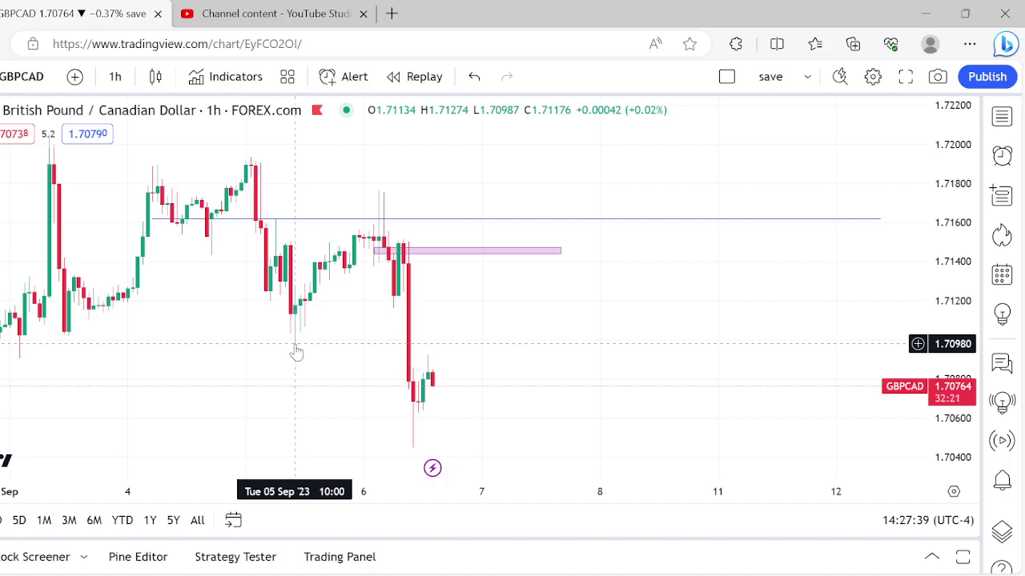
scroll(296, 349, "down", 5)
scroll(296, 344, "up", 1)
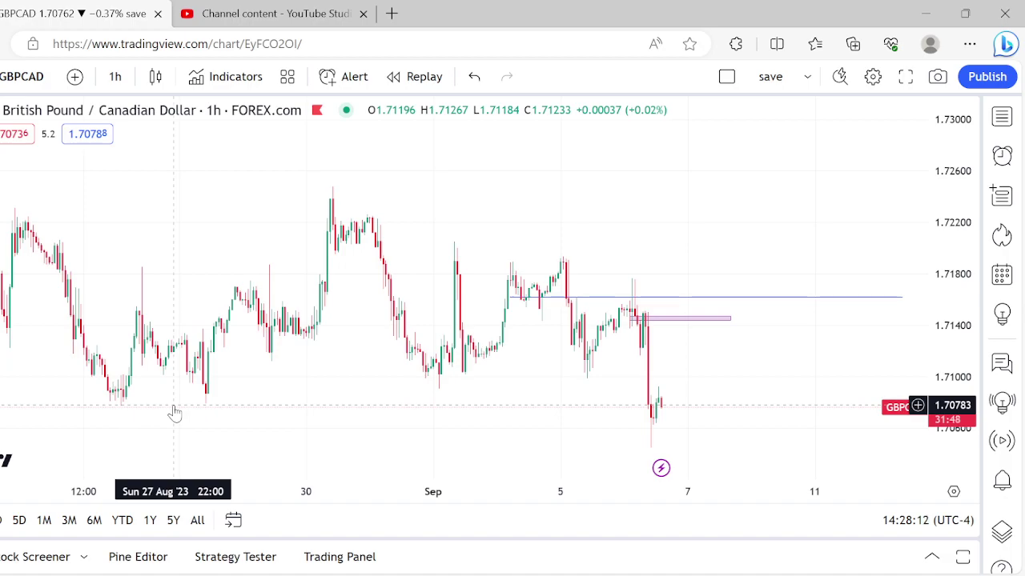
scroll(174, 408, "up", 3)
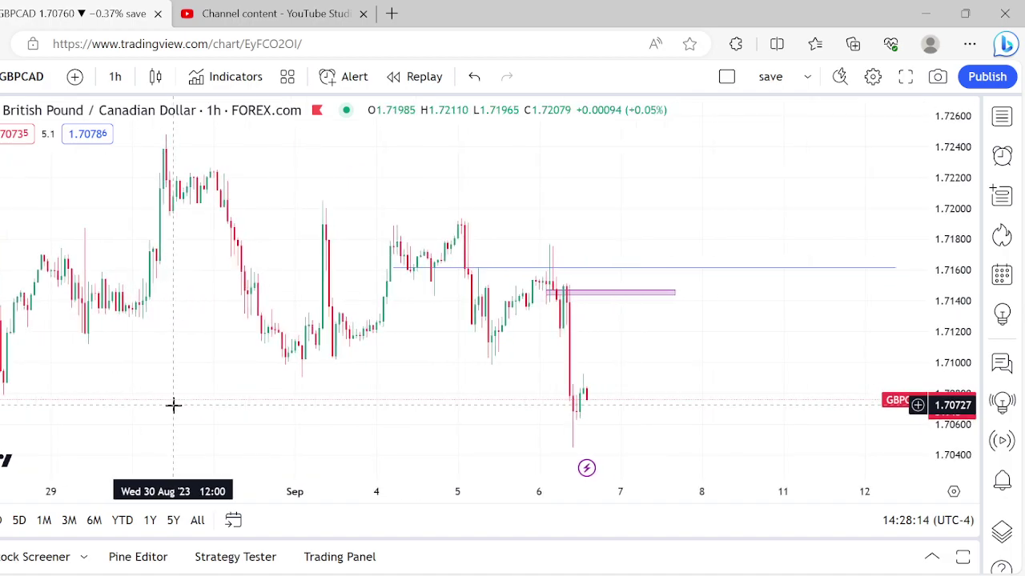